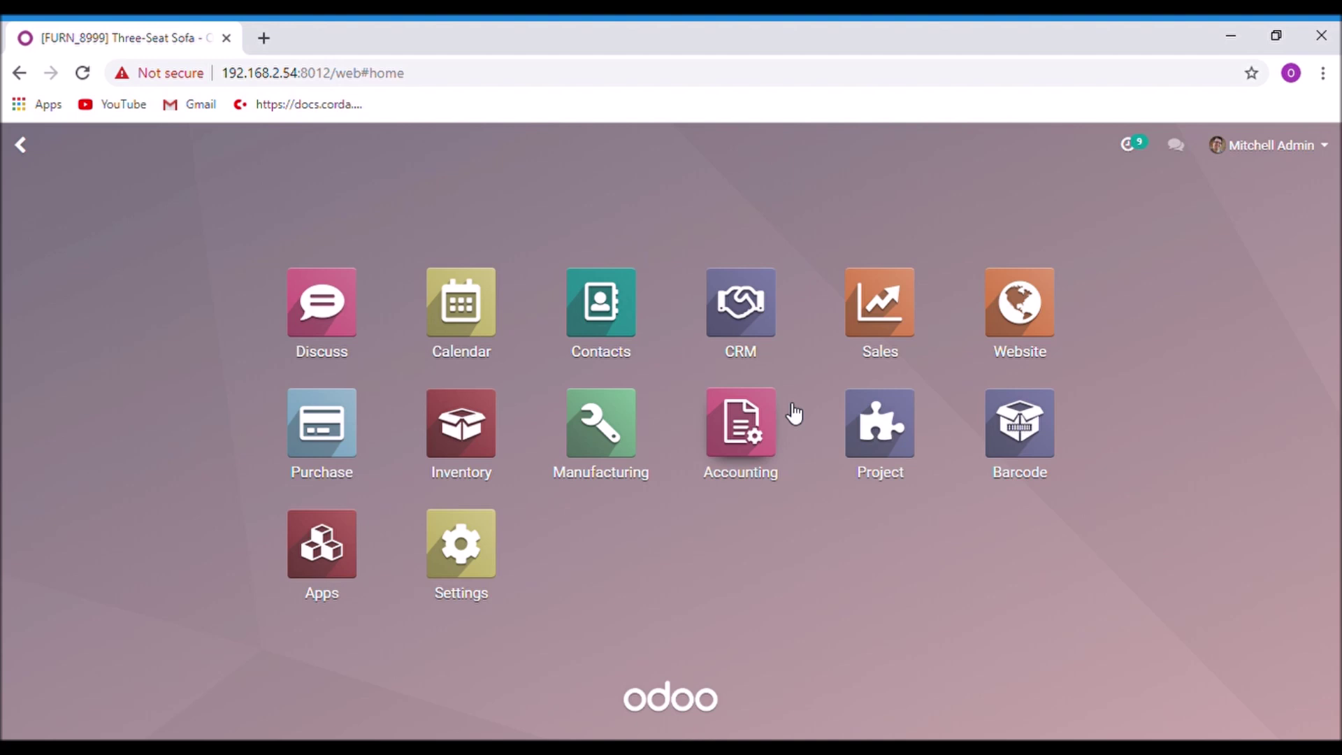
# Step: Open the Three-Seat Sofa from Sales > Products in edit mode, scrolled to its inventory settings
pyautogui.click(883, 327)
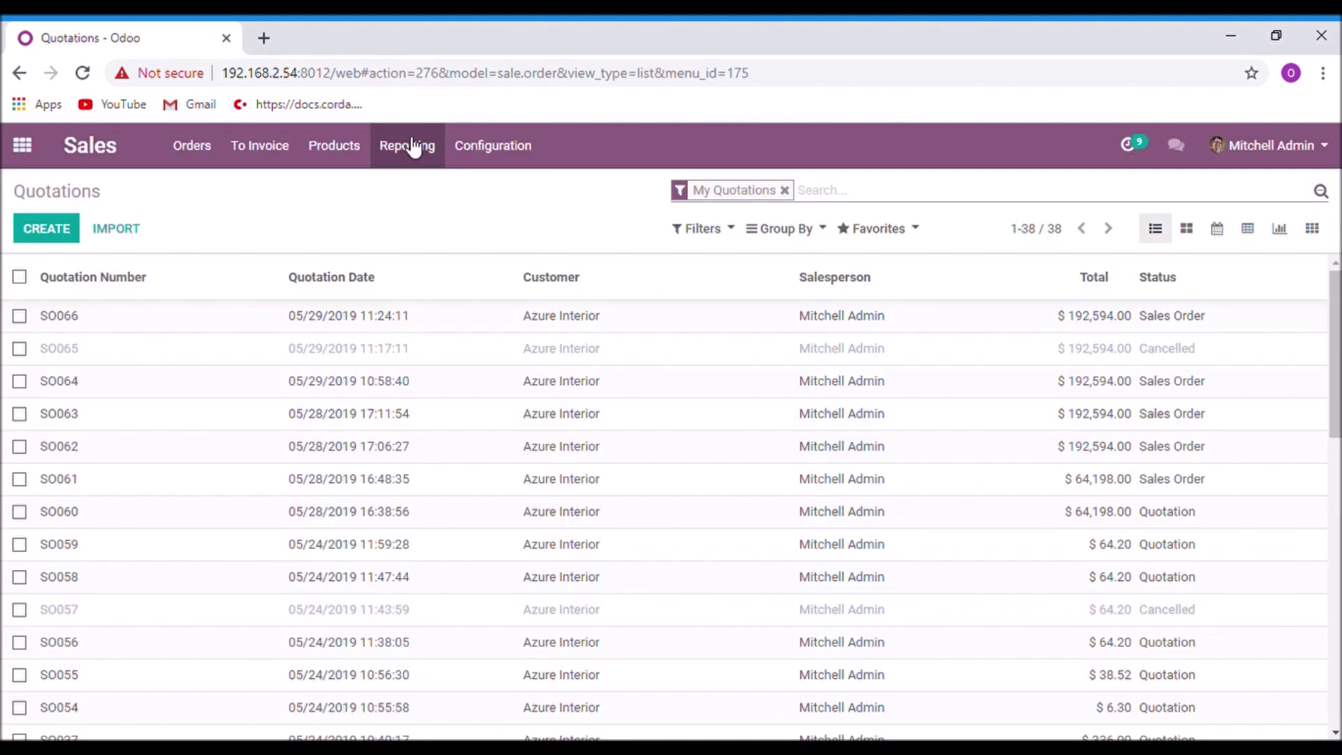
pyautogui.click(342, 145)
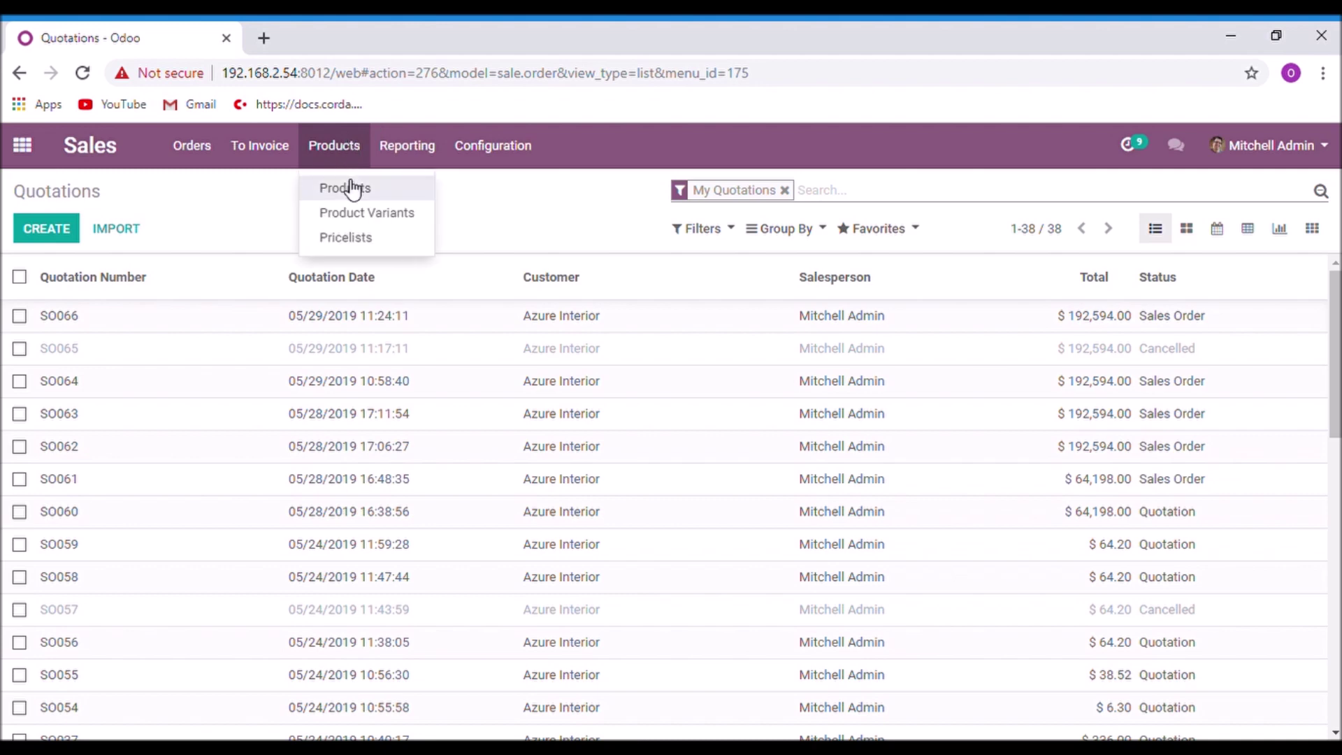
pyautogui.click(347, 185)
pyautogui.scroll(-8, 782, 551)
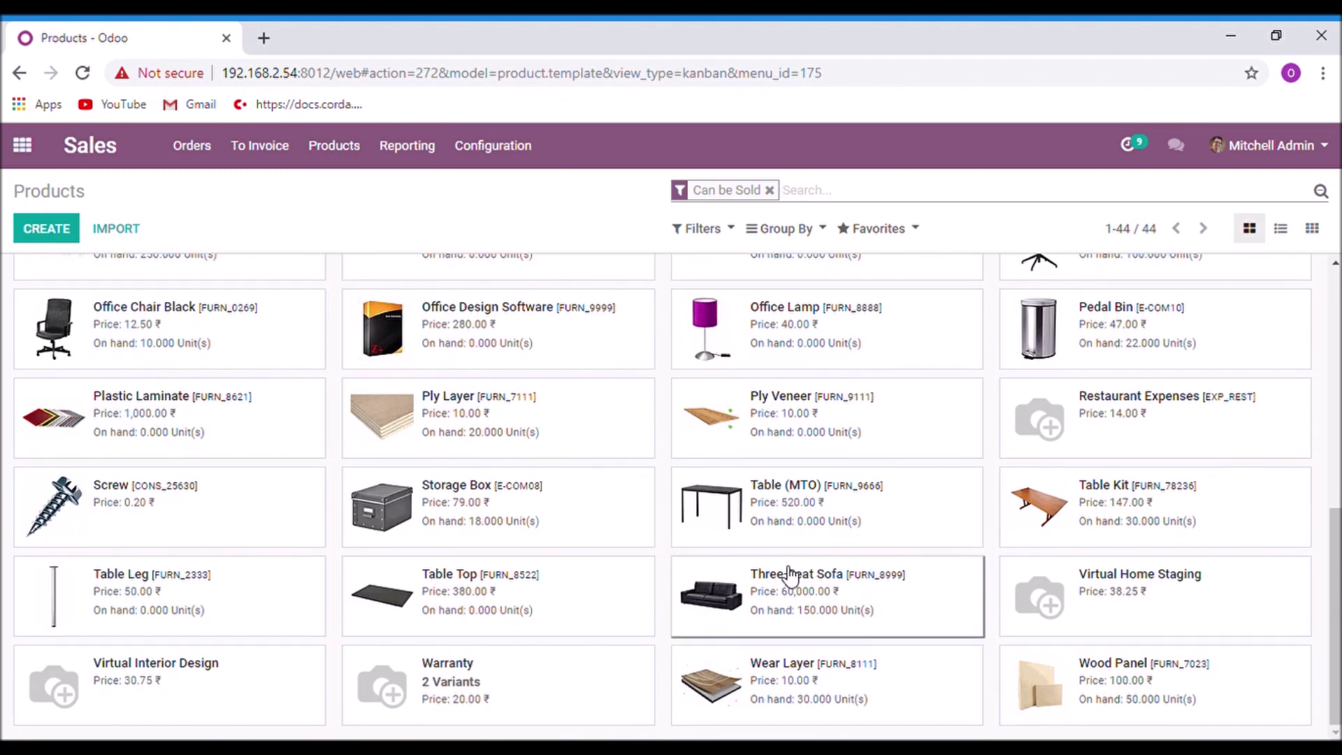
pyautogui.click(790, 577)
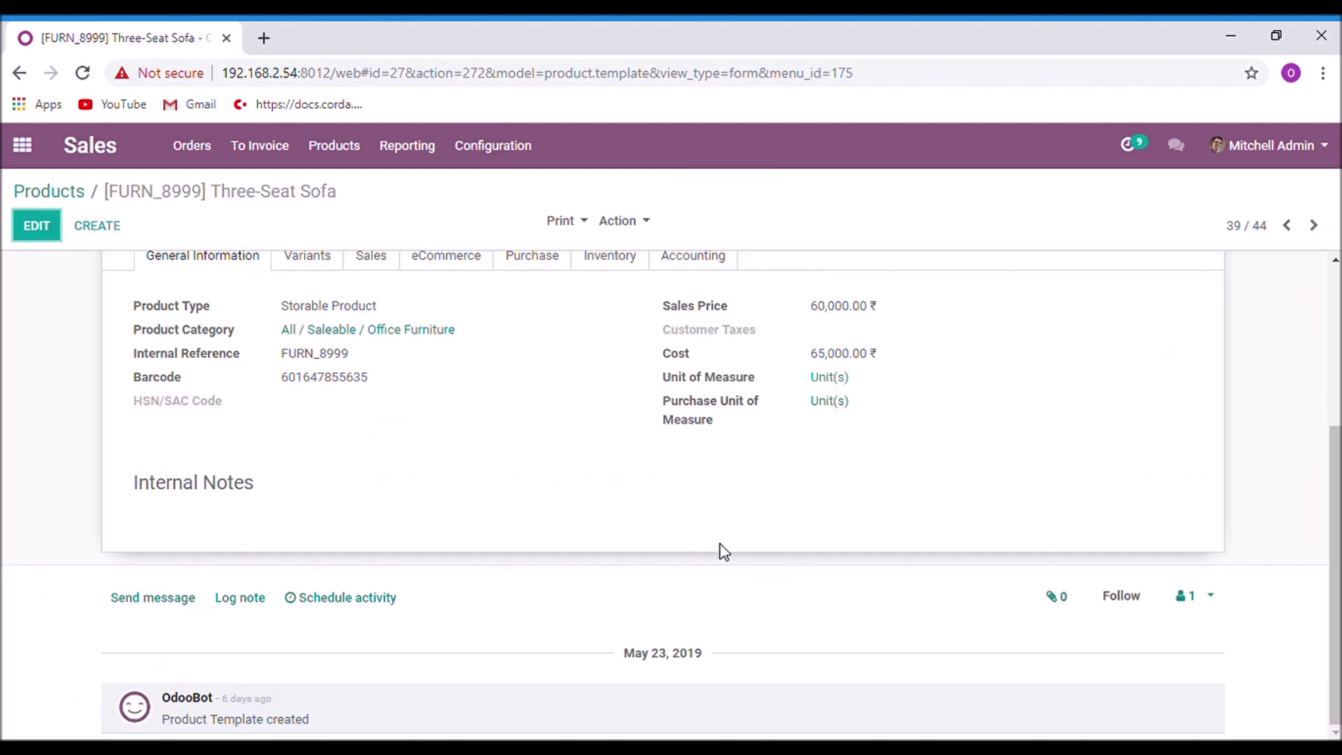
pyautogui.scroll(3, 70, 255)
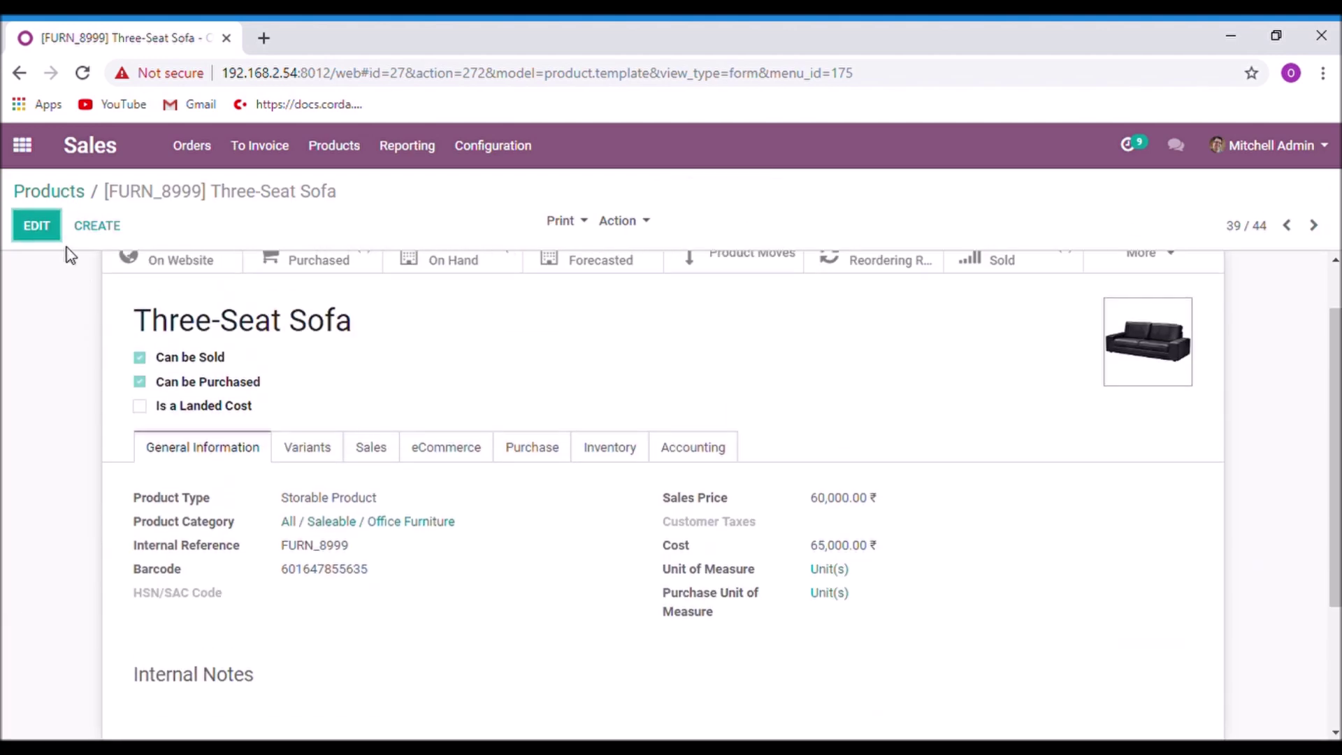
pyautogui.click(36, 222)
pyautogui.scroll(-1, 710, 399)
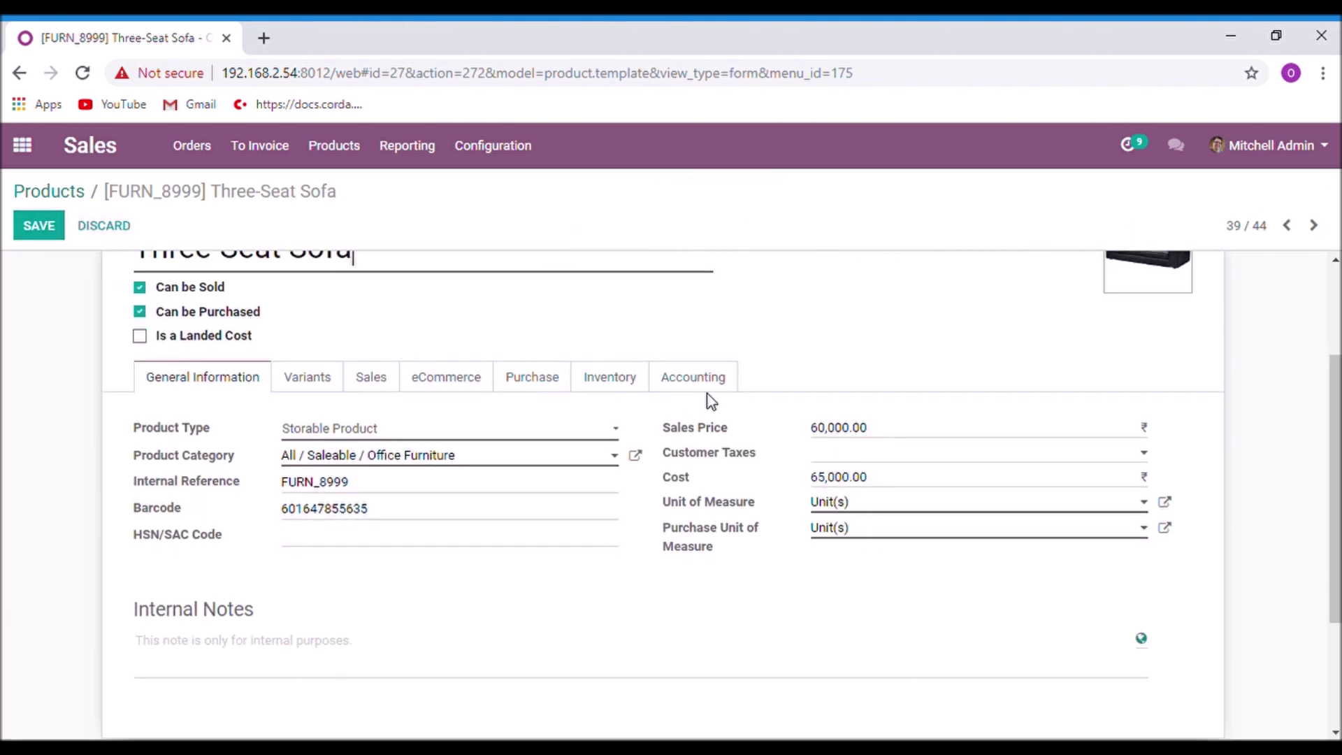
# Step: Tick the Buy and Make To Order routes, check the 45,000.00 vendor price, and save the sofa
pyautogui.click(620, 384)
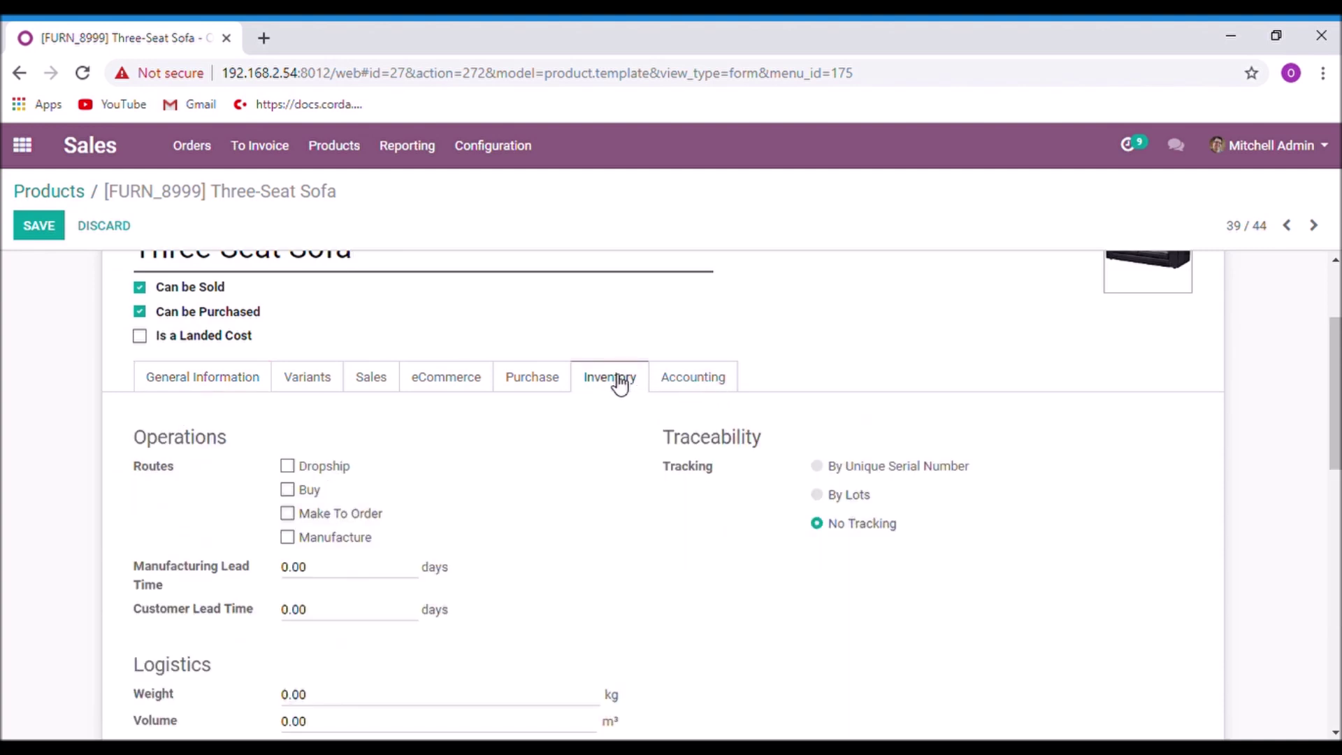
pyautogui.scroll(-1, 620, 384)
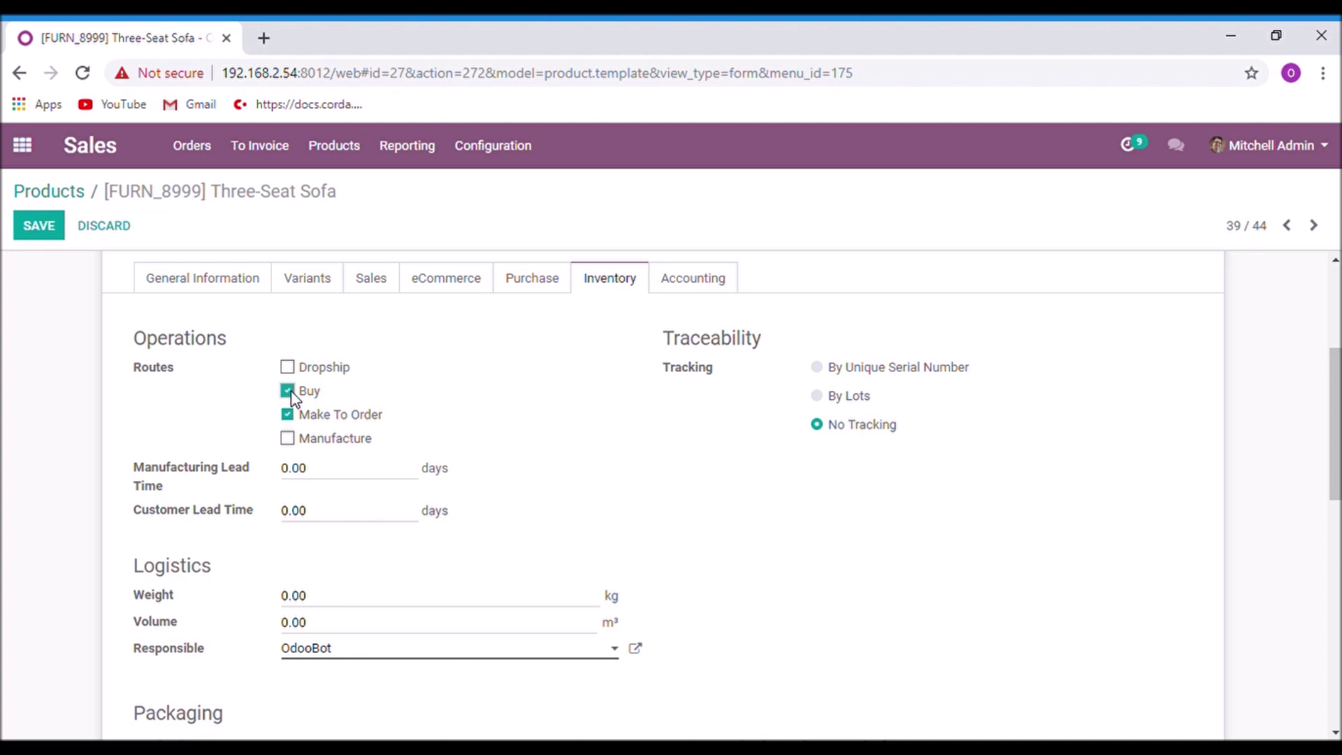
pyautogui.click(536, 288)
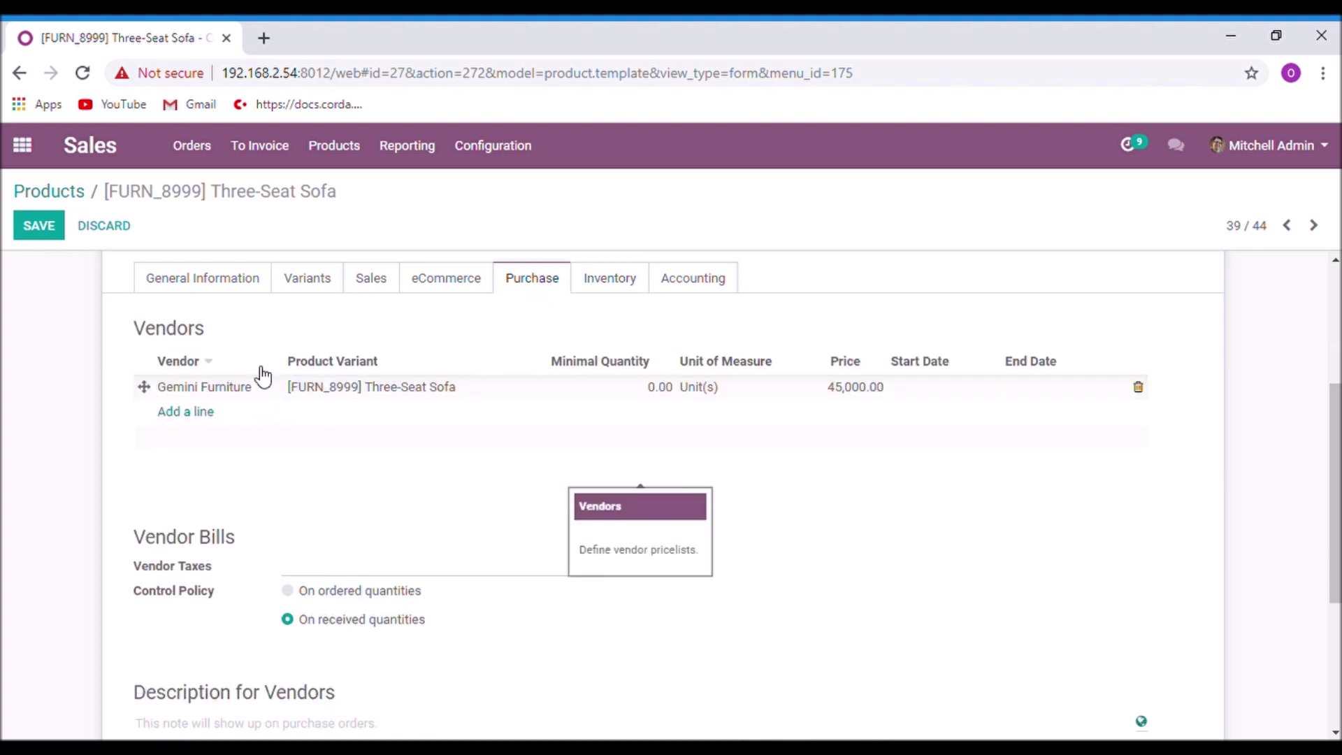
pyautogui.scroll(4, 147, 395)
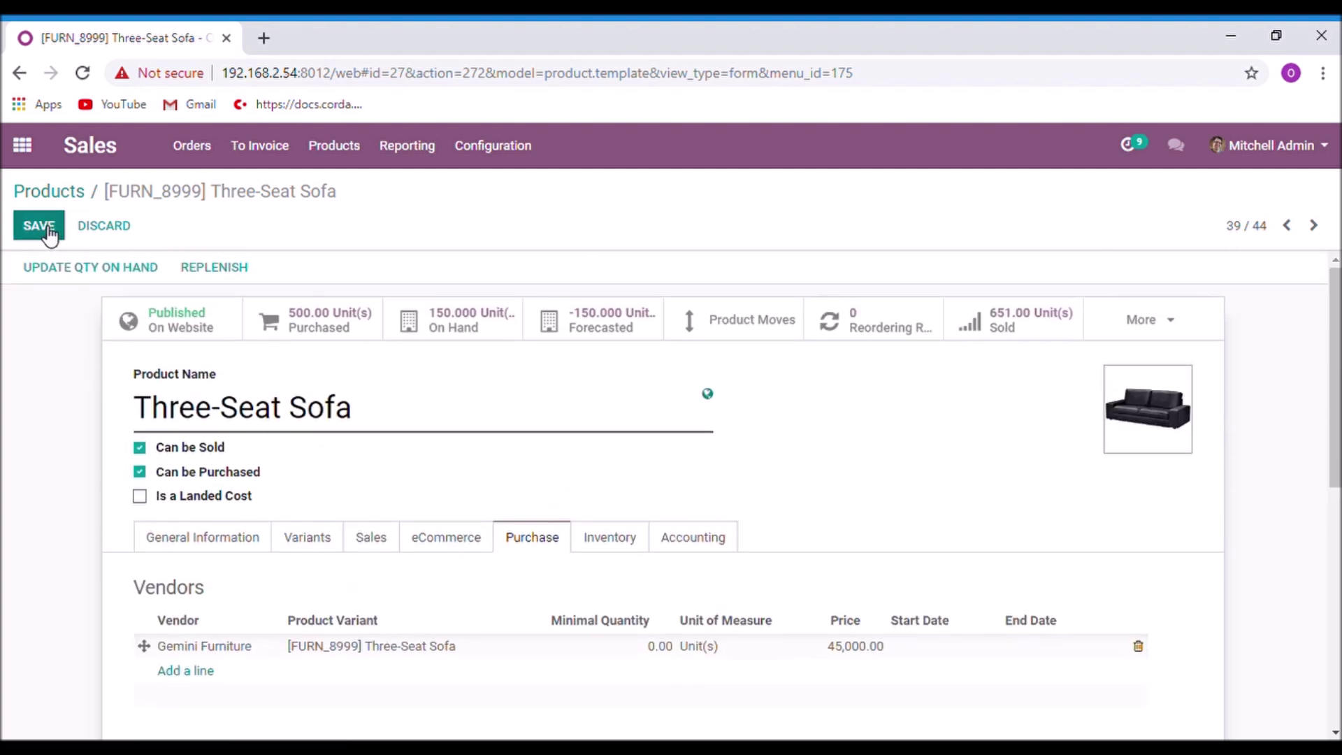
pyautogui.click(48, 233)
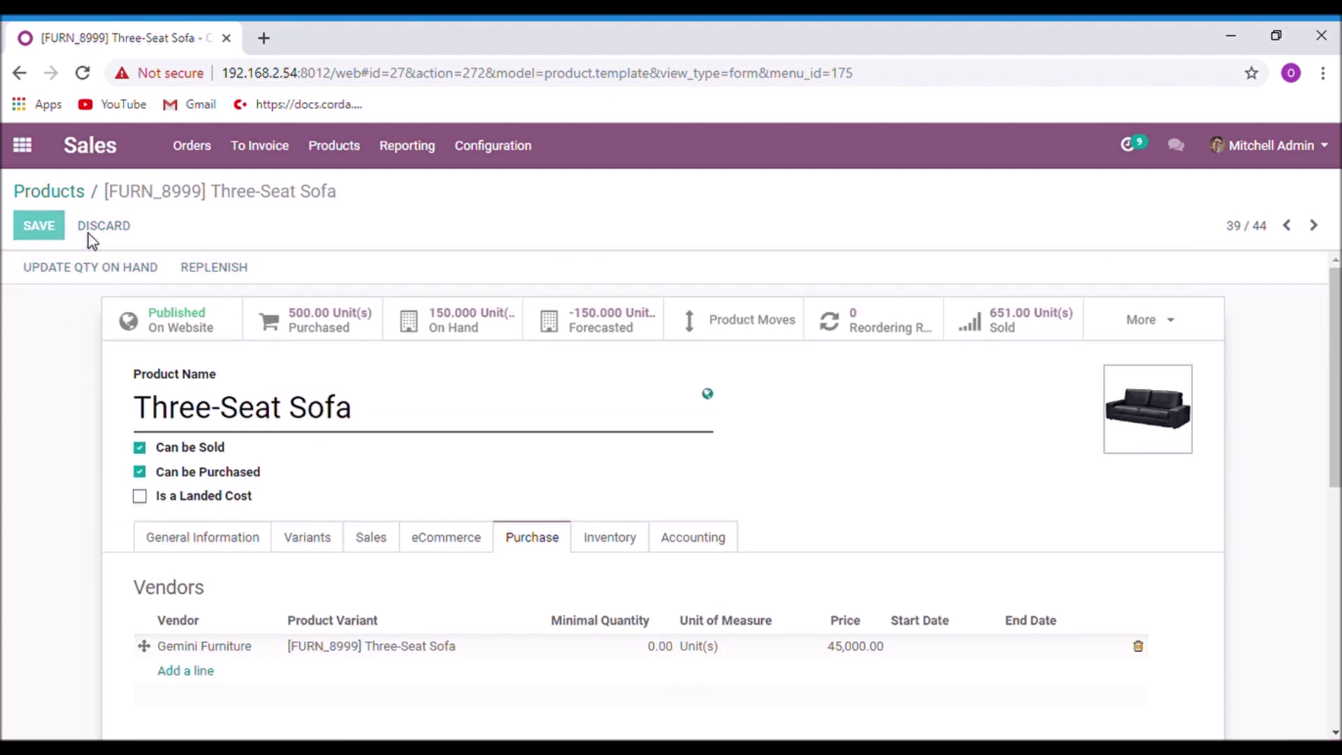
pyautogui.click(191, 145)
# Step: Start a new quotation with Azure Interior as the customer
pyautogui.click(203, 186)
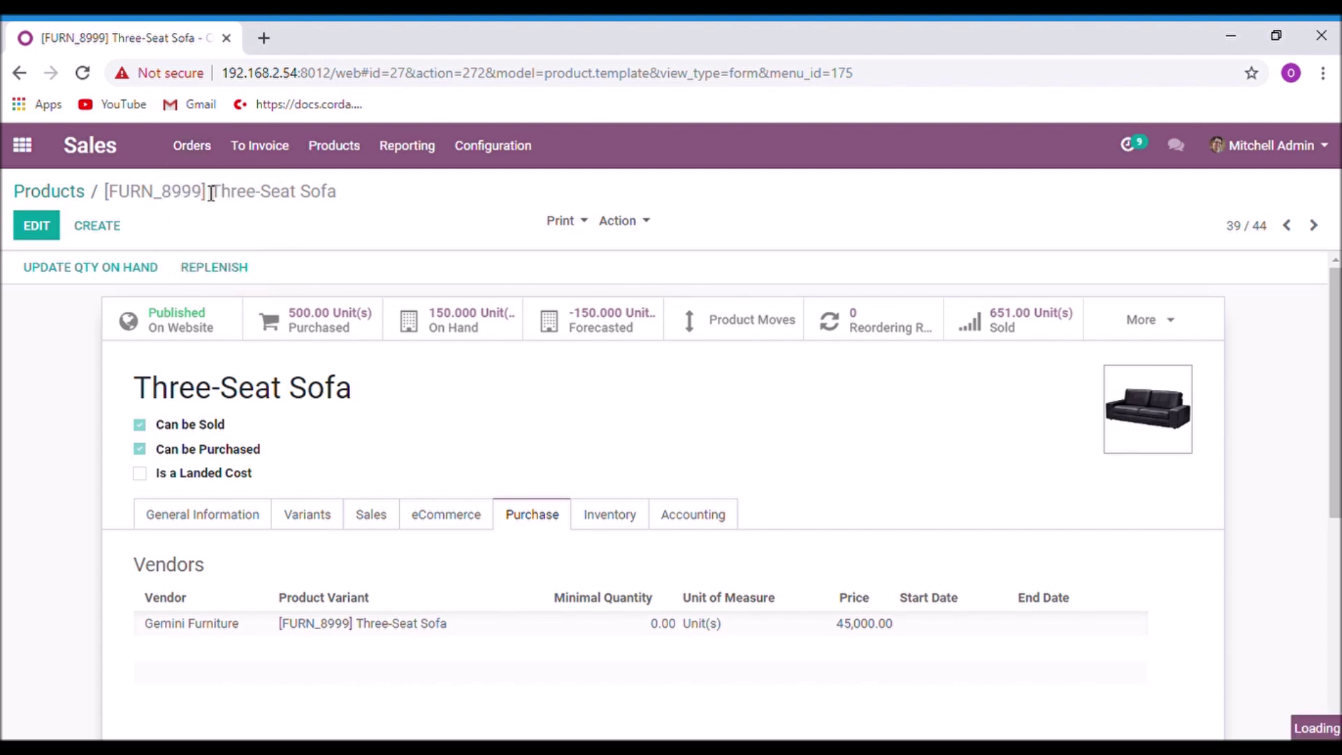
pyautogui.click(70, 237)
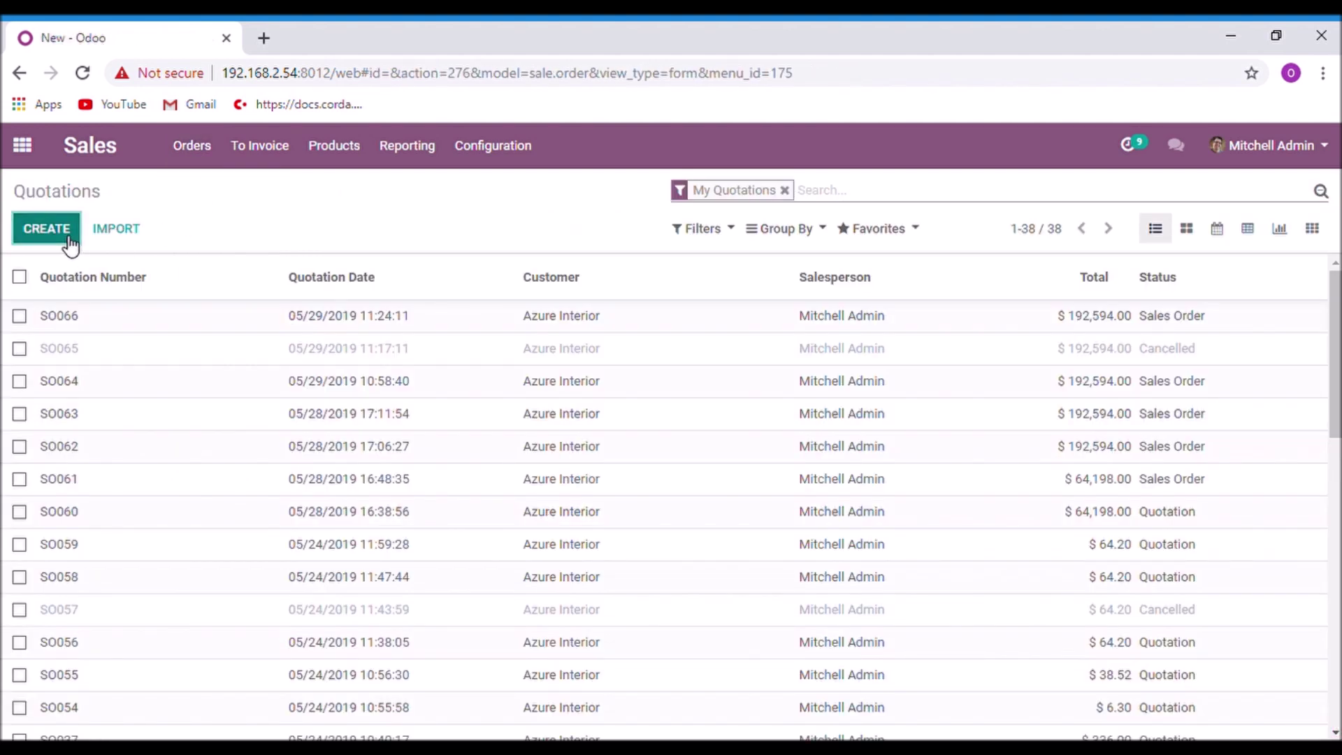
pyautogui.click(488, 400)
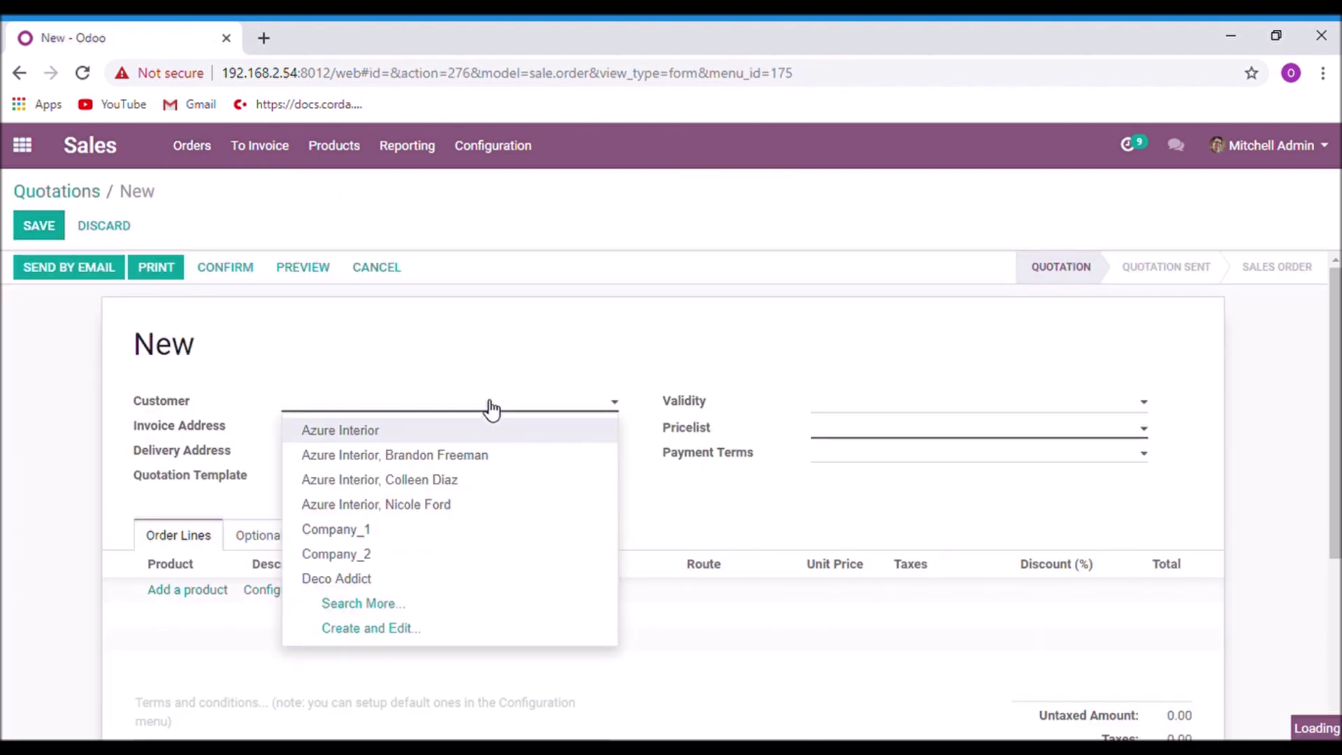
pyautogui.click(446, 435)
pyautogui.scroll(-2, 419, 461)
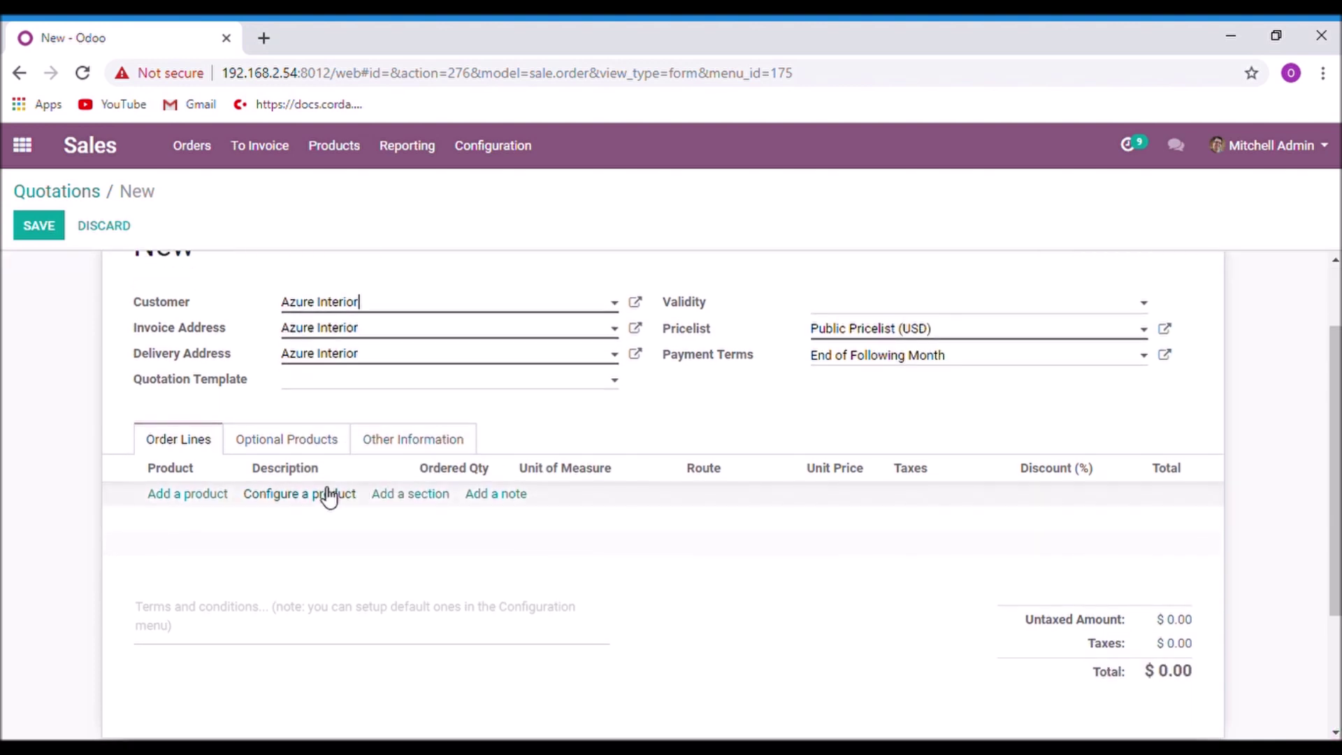
# Step: Add a [FURN_8999] Three-Seat Sofa line with an ordered quantity of 150
pyautogui.click(219, 498)
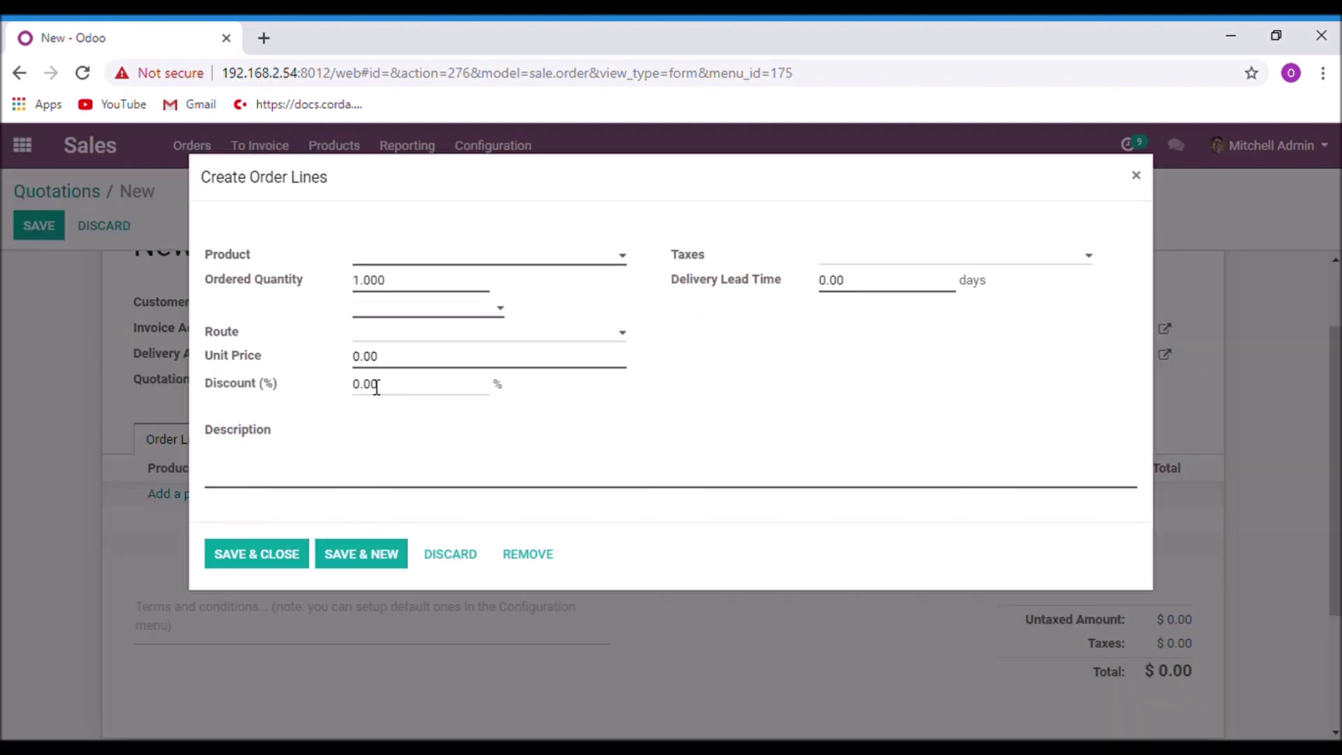
pyautogui.write('thr')
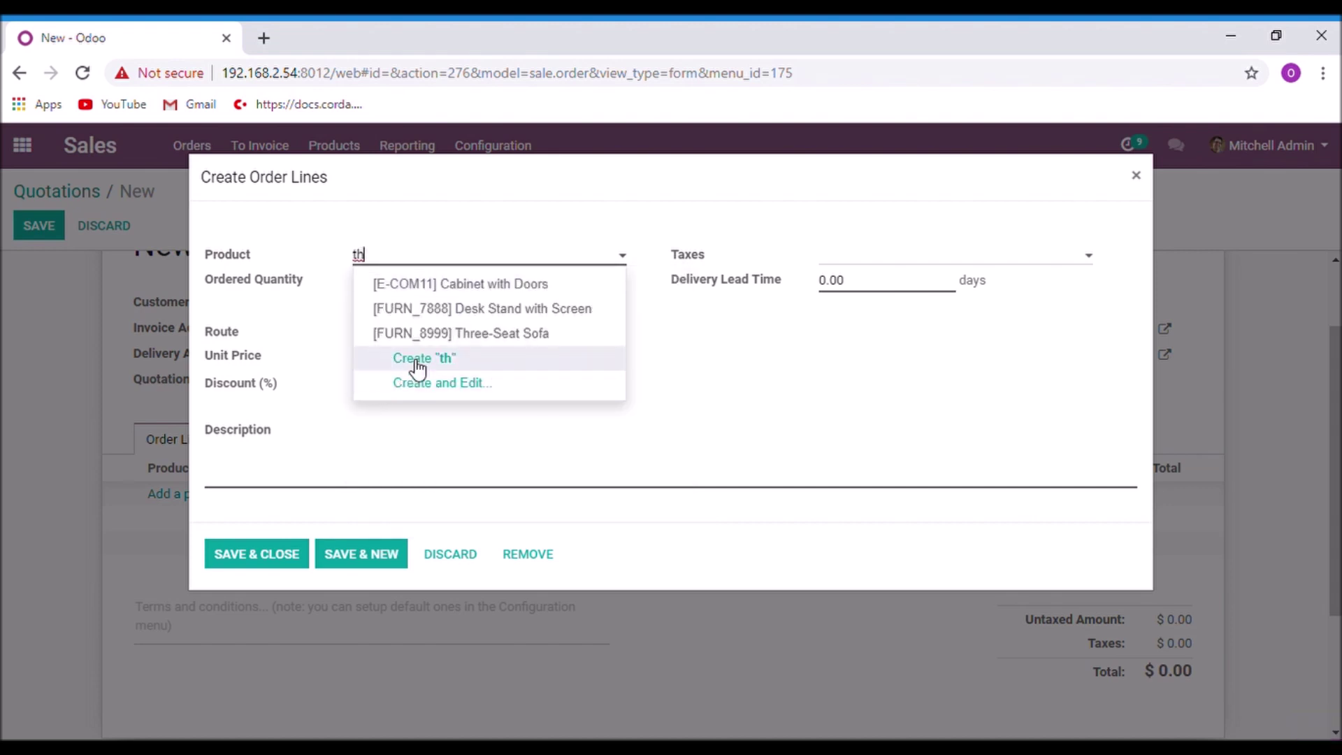
pyautogui.click(462, 288)
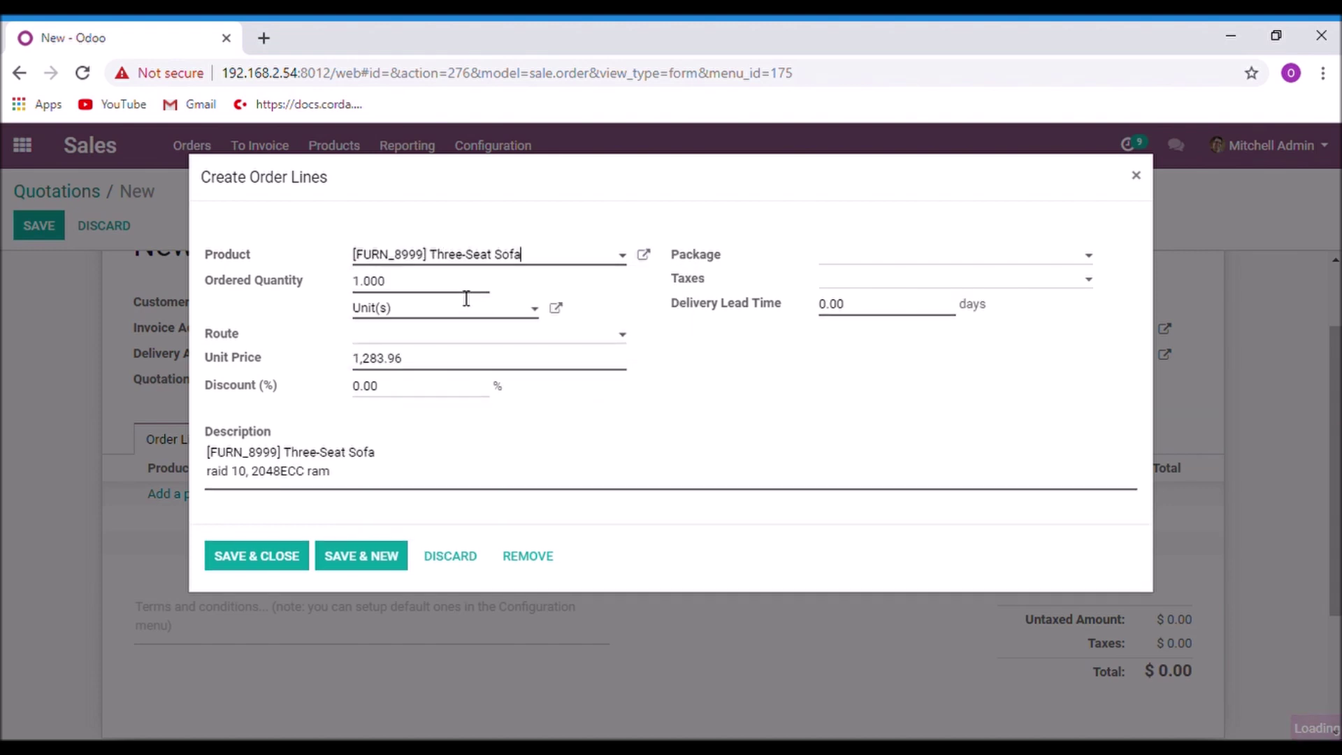
pyautogui.doubleClick(368, 288)
pyautogui.press('BackSpace')
pyautogui.write('50')
pyautogui.click(268, 558)
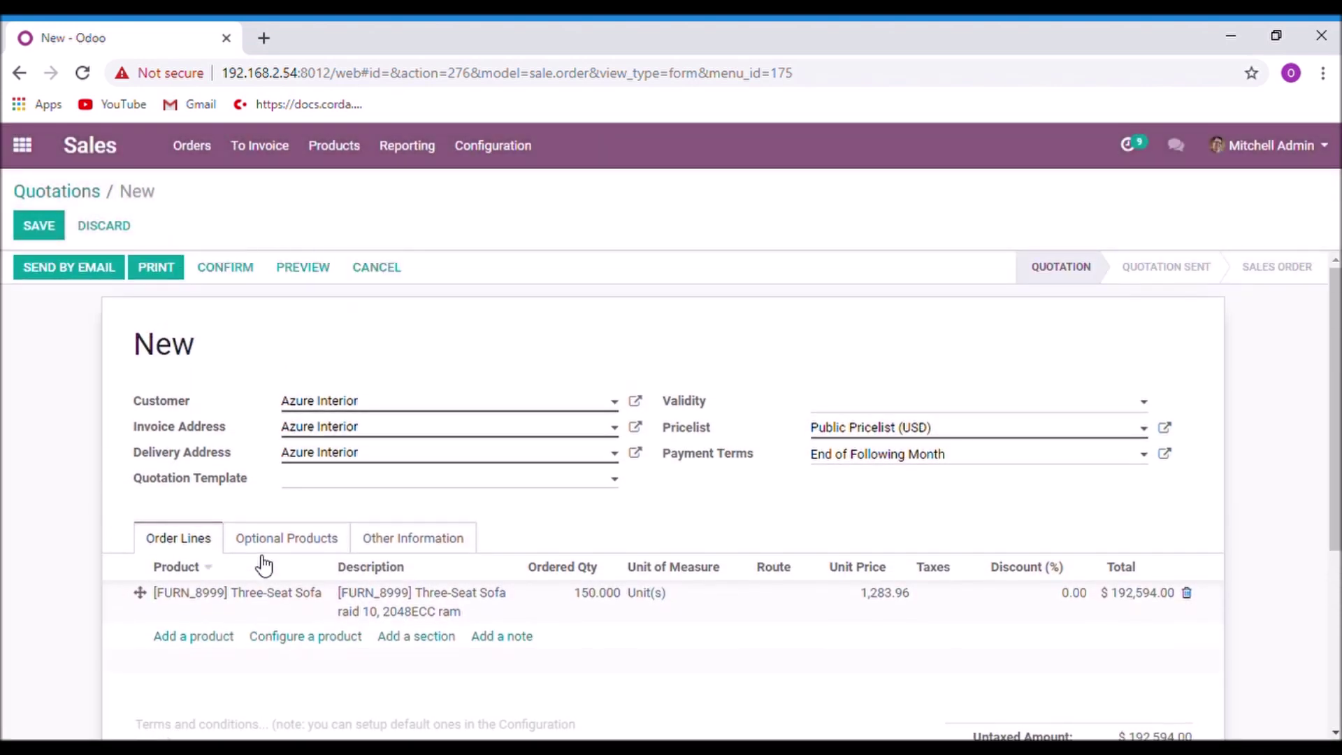
# Step: Confirm the quotation as SO067 and open its delivery WH/OUT/00025, waiting on another operation
pyautogui.click(231, 276)
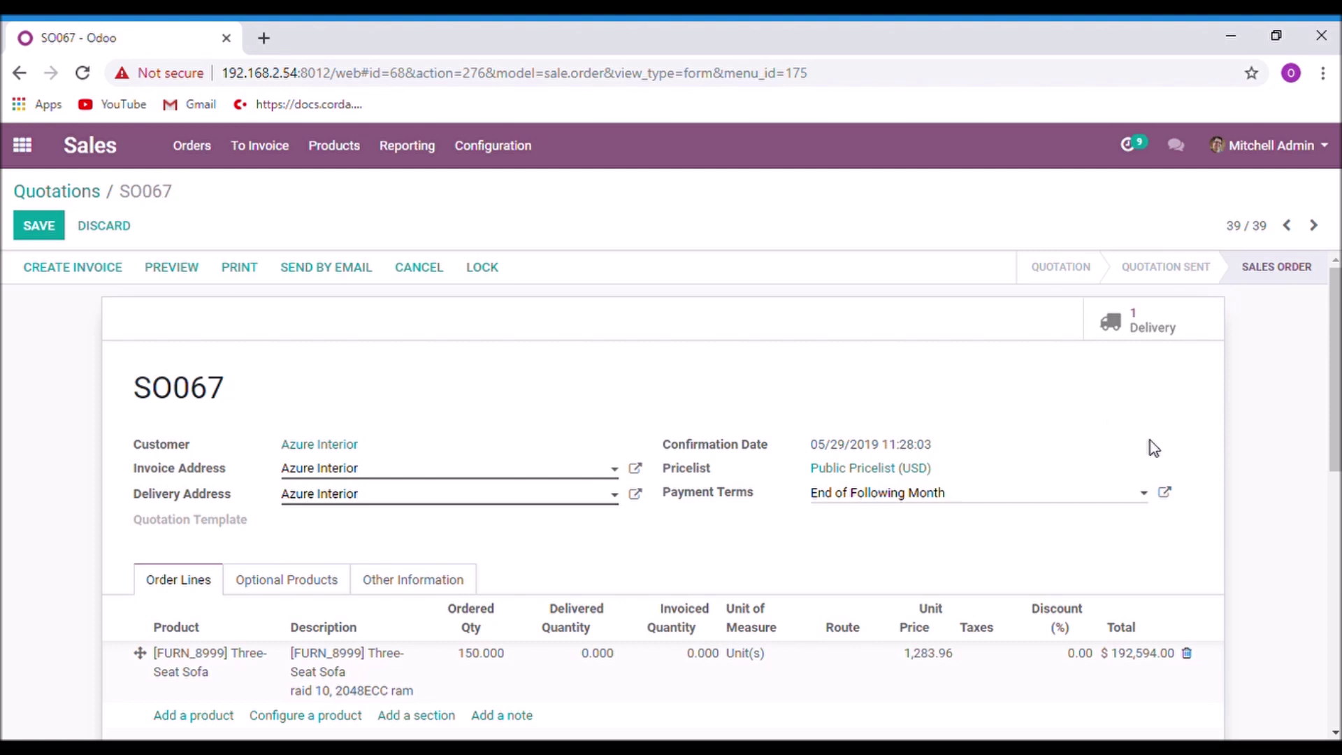
pyautogui.click(1131, 323)
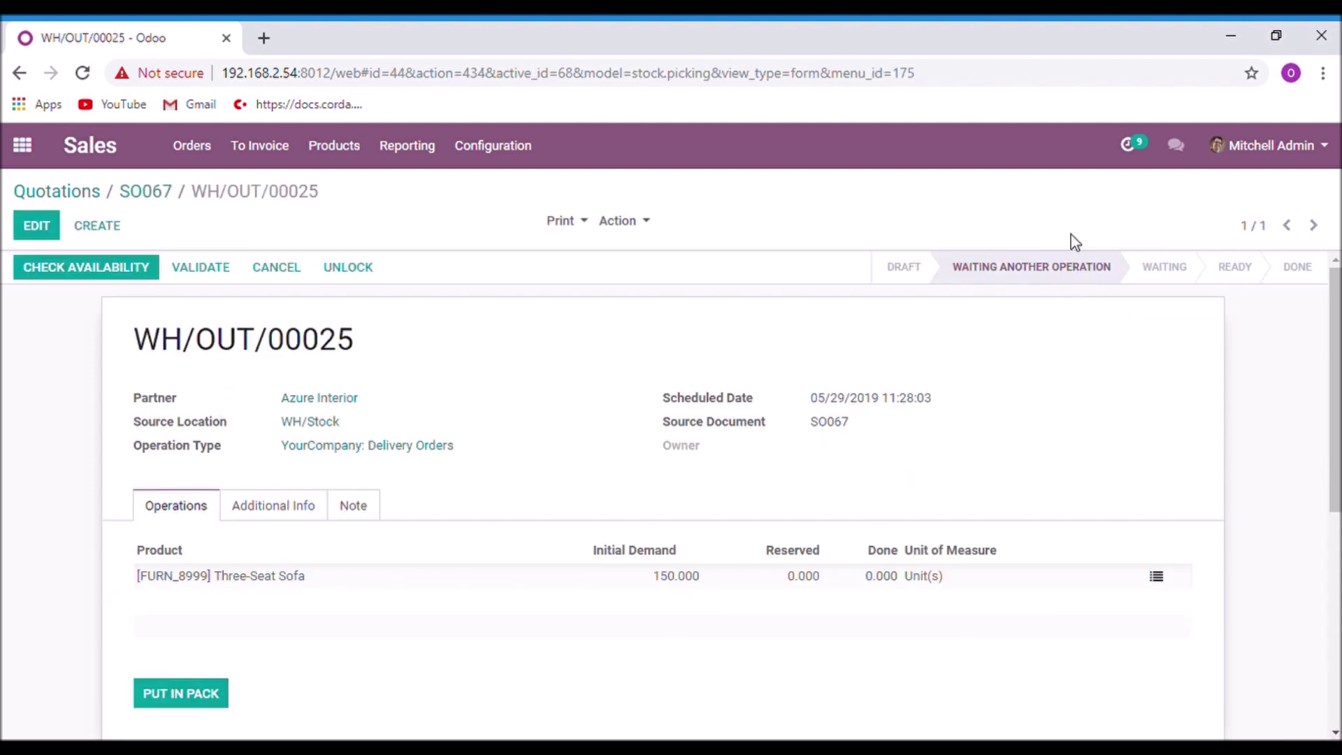
pyautogui.moveTo(1008, 269)
# Step: Confirm request for quotation PO00019 for the Three-Seat Sofas as a purchase order
pyautogui.click(24, 144)
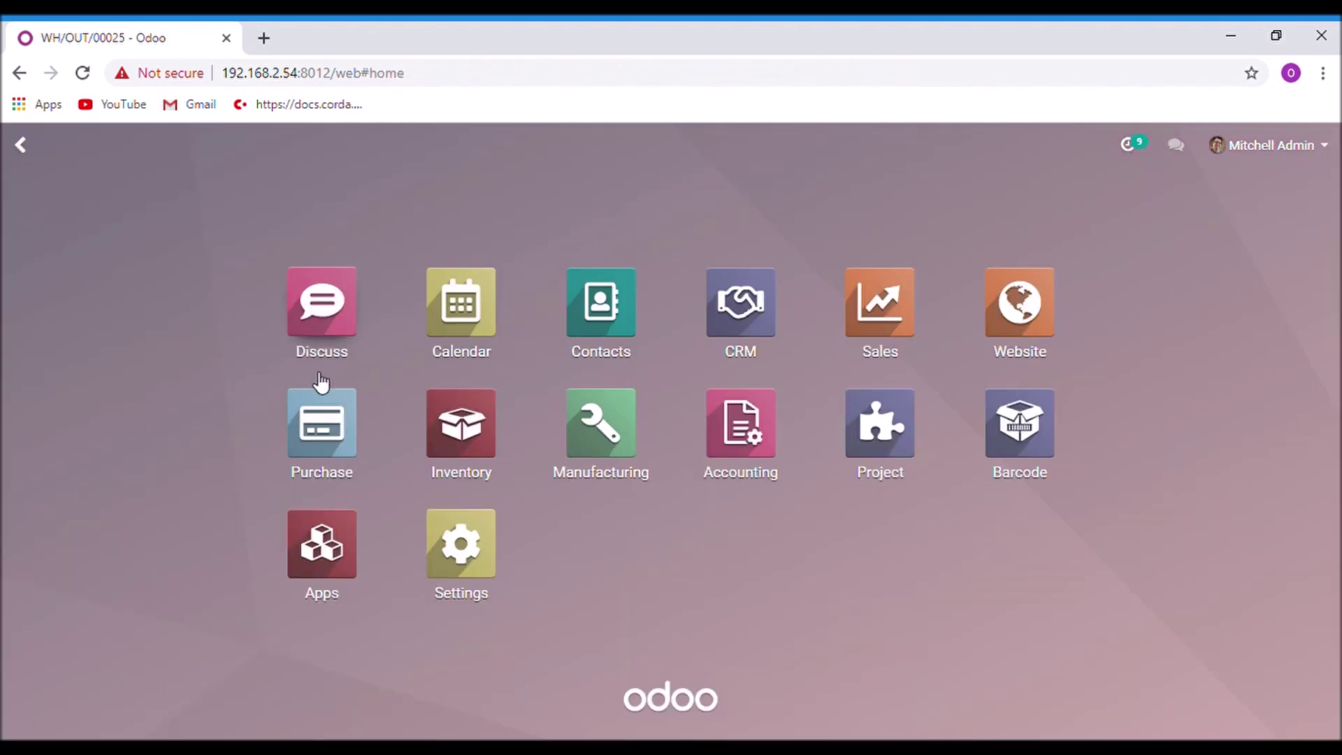
pyautogui.click(321, 401)
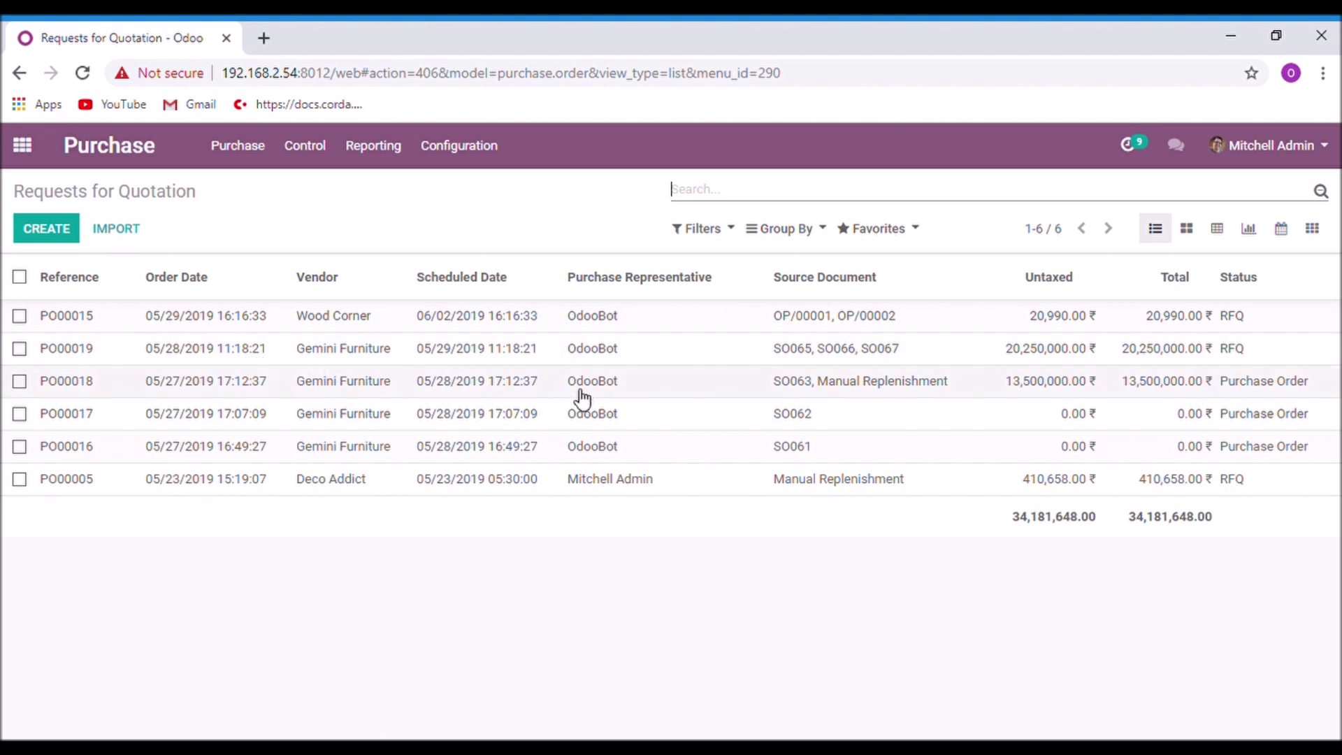
pyautogui.click(864, 360)
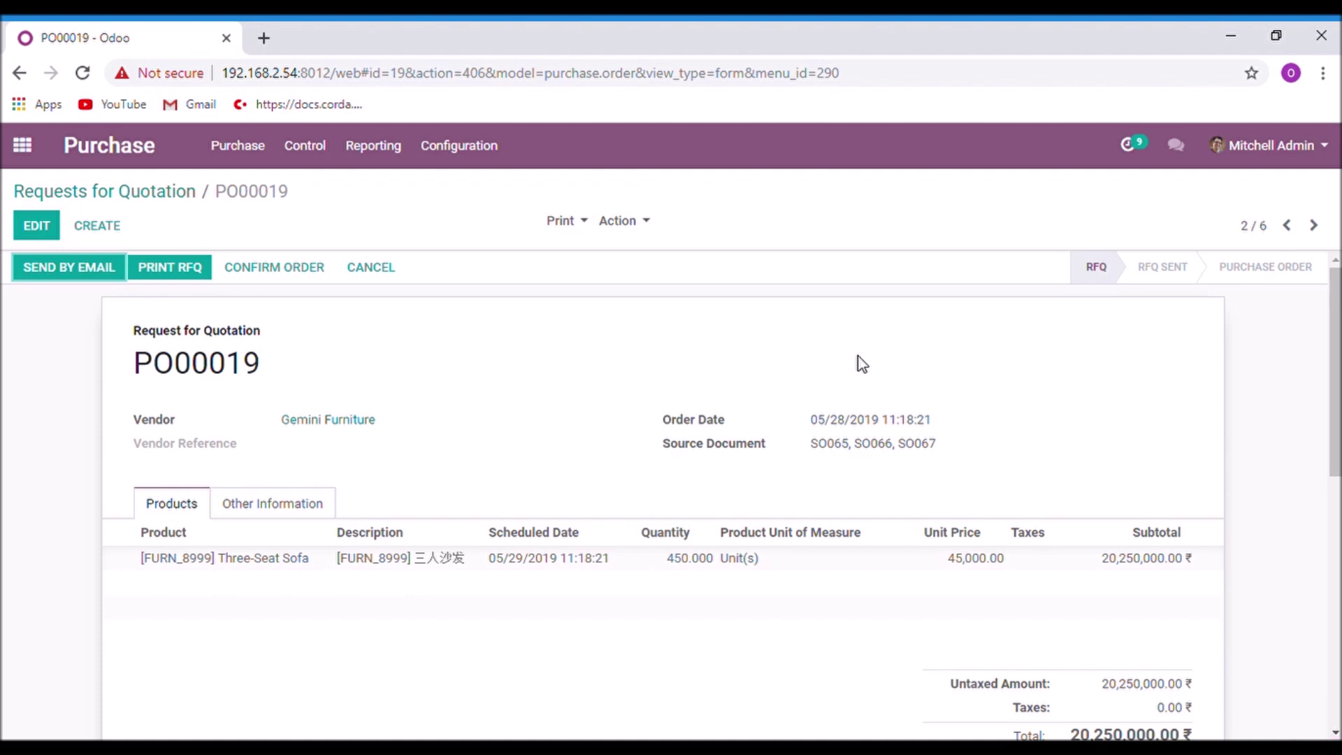
pyautogui.scroll(-2, 858, 356)
pyautogui.scroll(2, 858, 357)
pyautogui.click(287, 273)
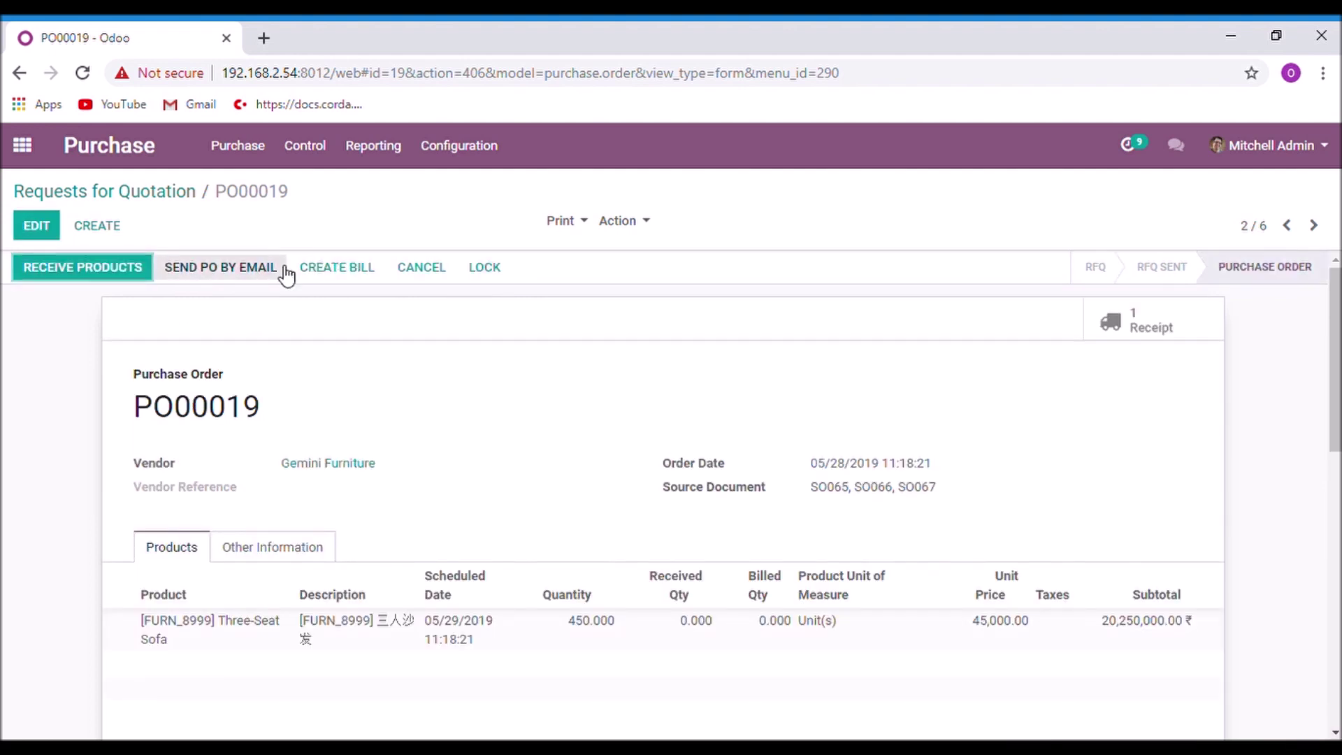
# Step: Validate receipt WH/IN/00009, receiving all 450 sofas immediately into stock
pyautogui.click(72, 268)
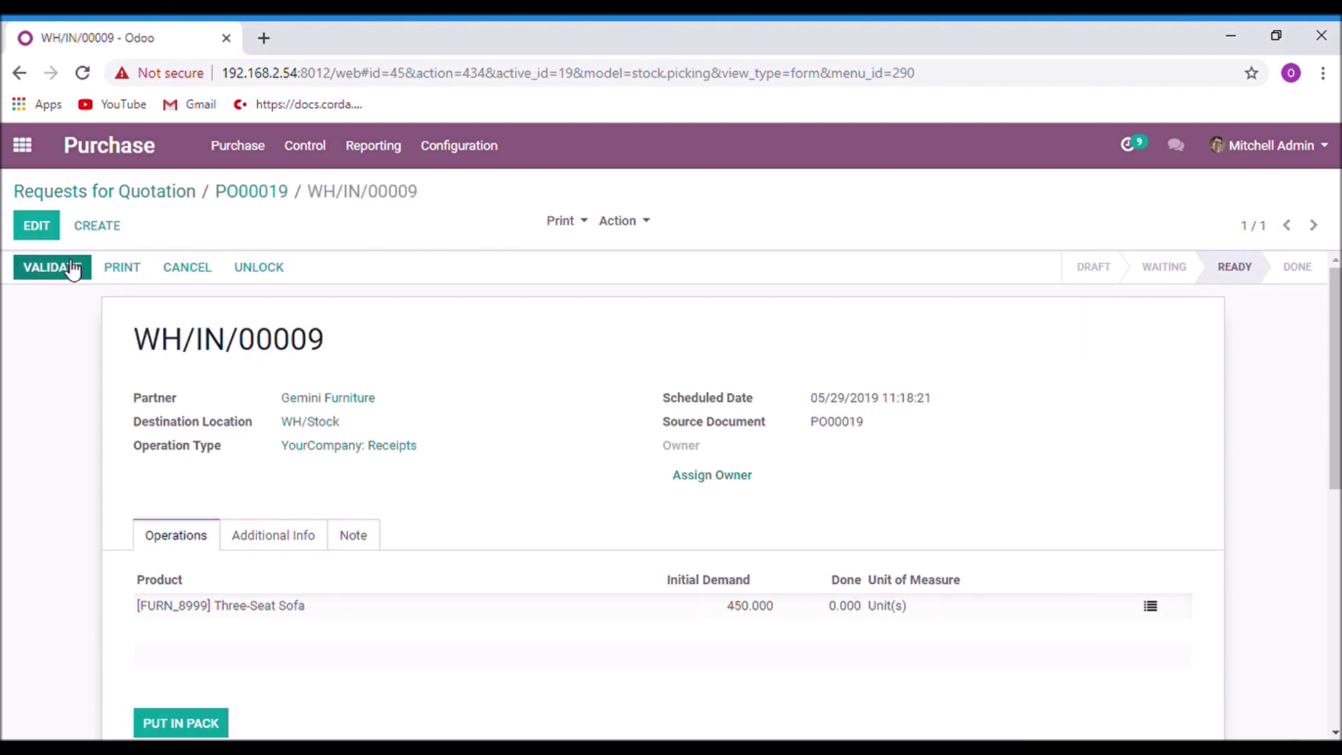
pyautogui.click(68, 266)
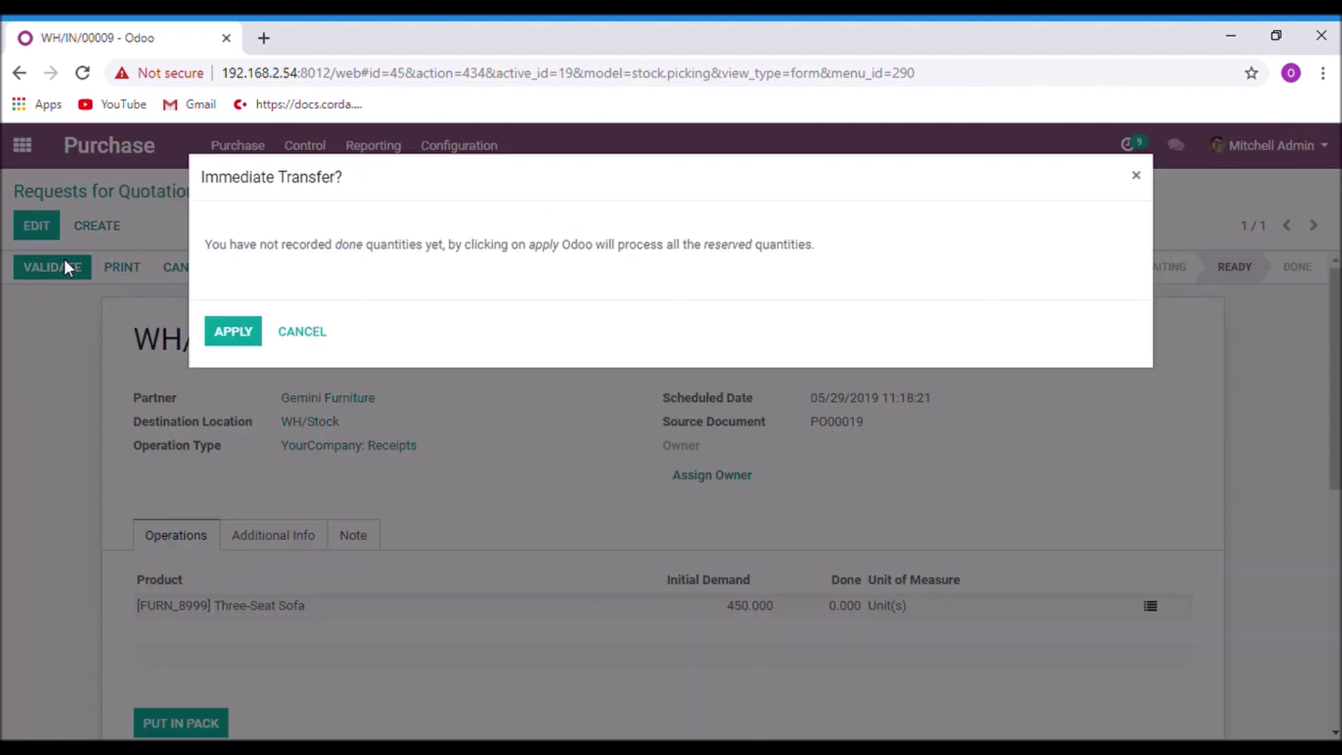
pyautogui.click(231, 330)
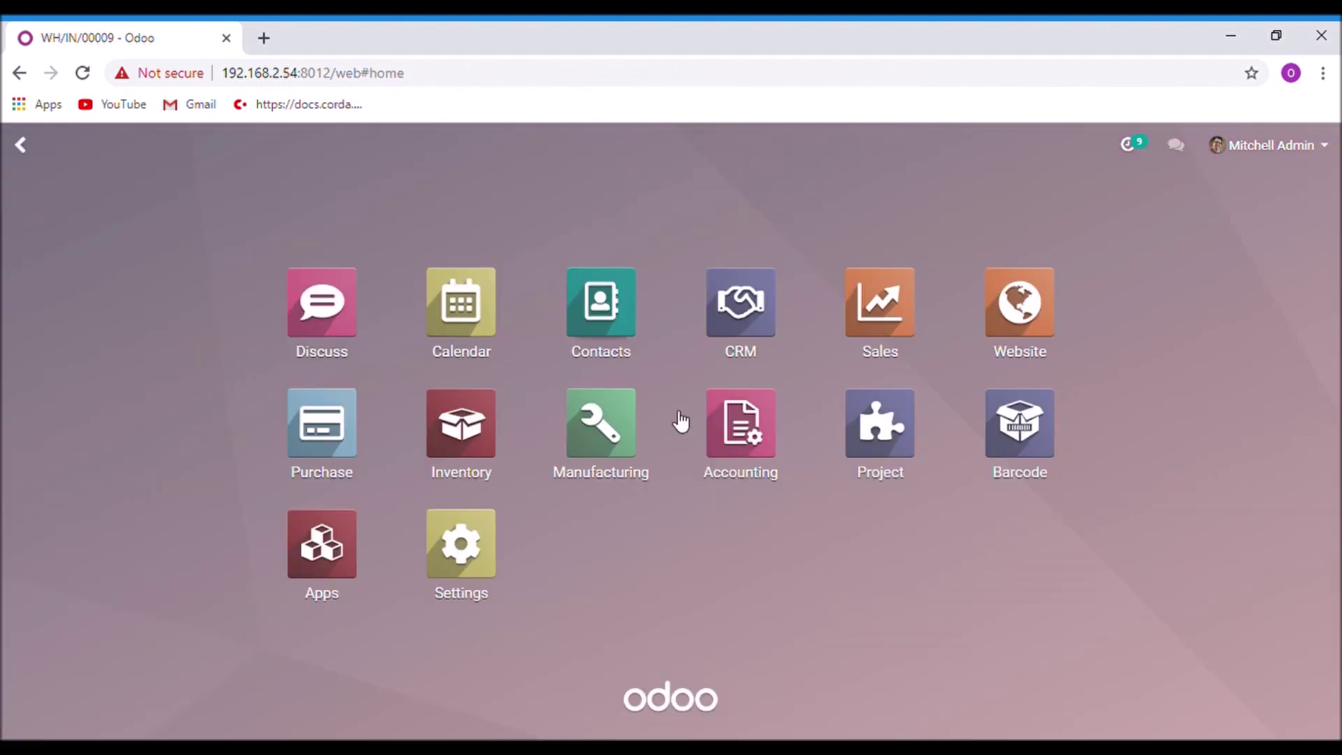
# Step: Open SO067 from the Sales quotations and go to its delivery WH/OUT/00025
pyautogui.click(868, 318)
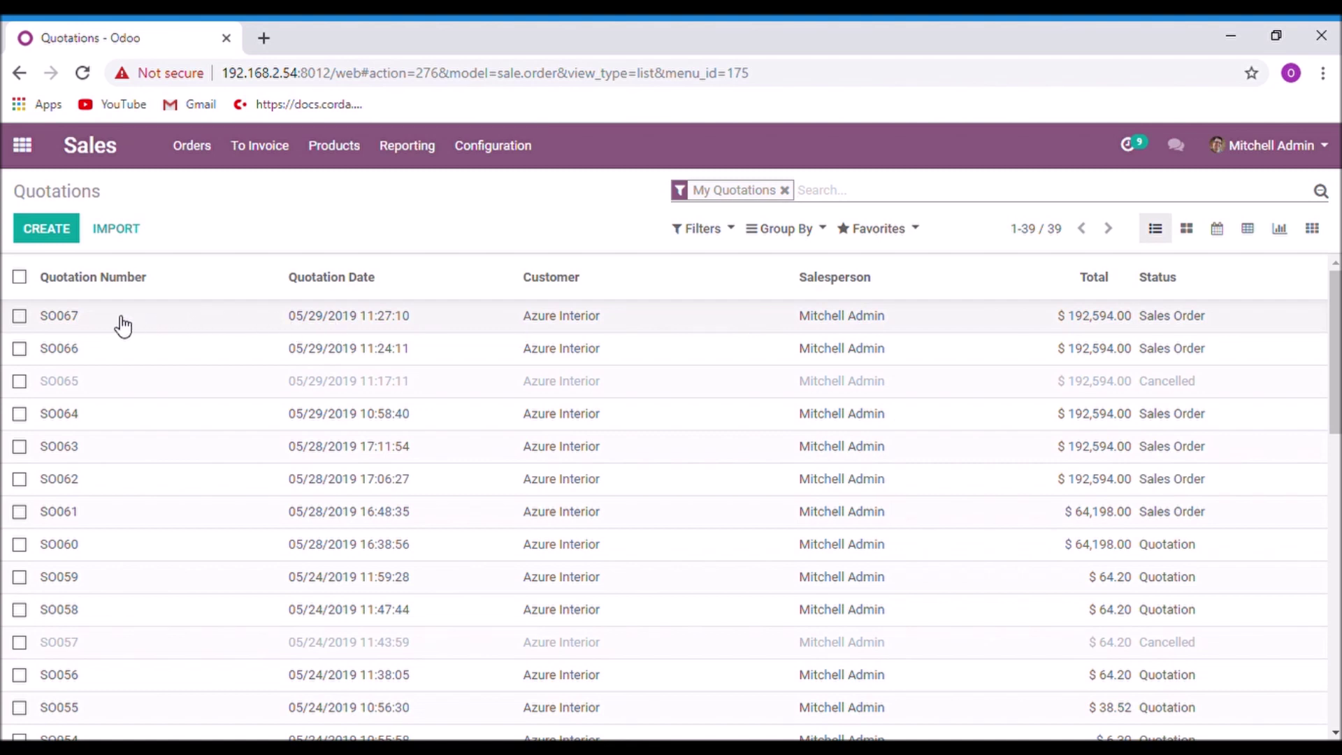
pyautogui.click(123, 326)
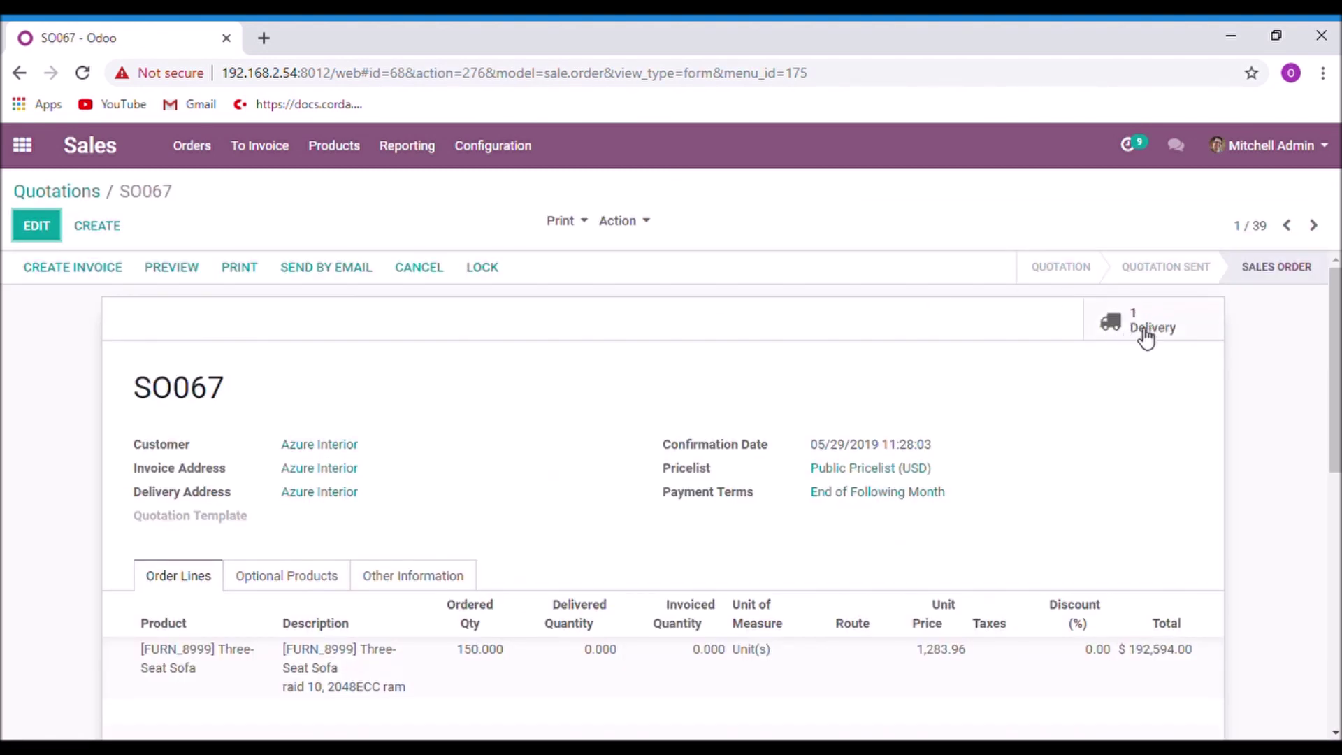
pyautogui.click(1135, 325)
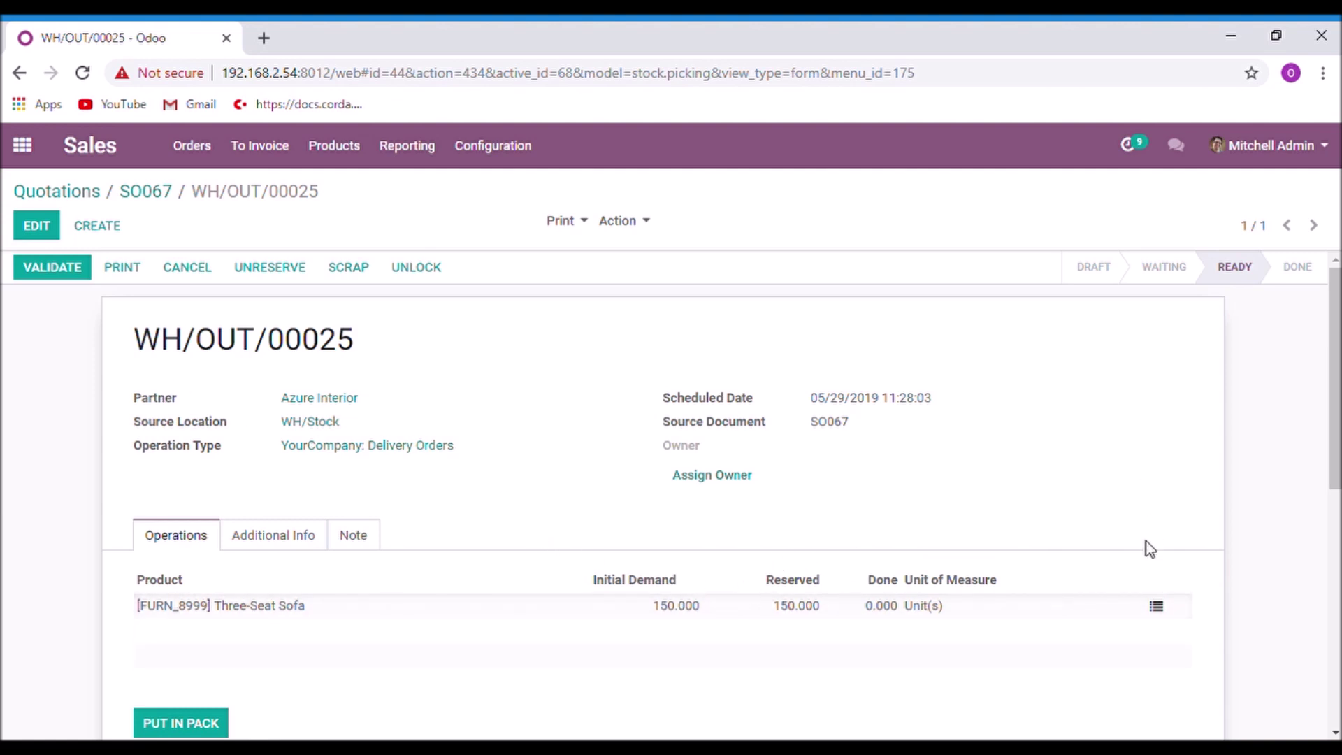
# Step: Enter 150 as the done quantity for the sofa line and validate WH/OUT/00025
pyautogui.click(1157, 608)
pyautogui.click(928, 378)
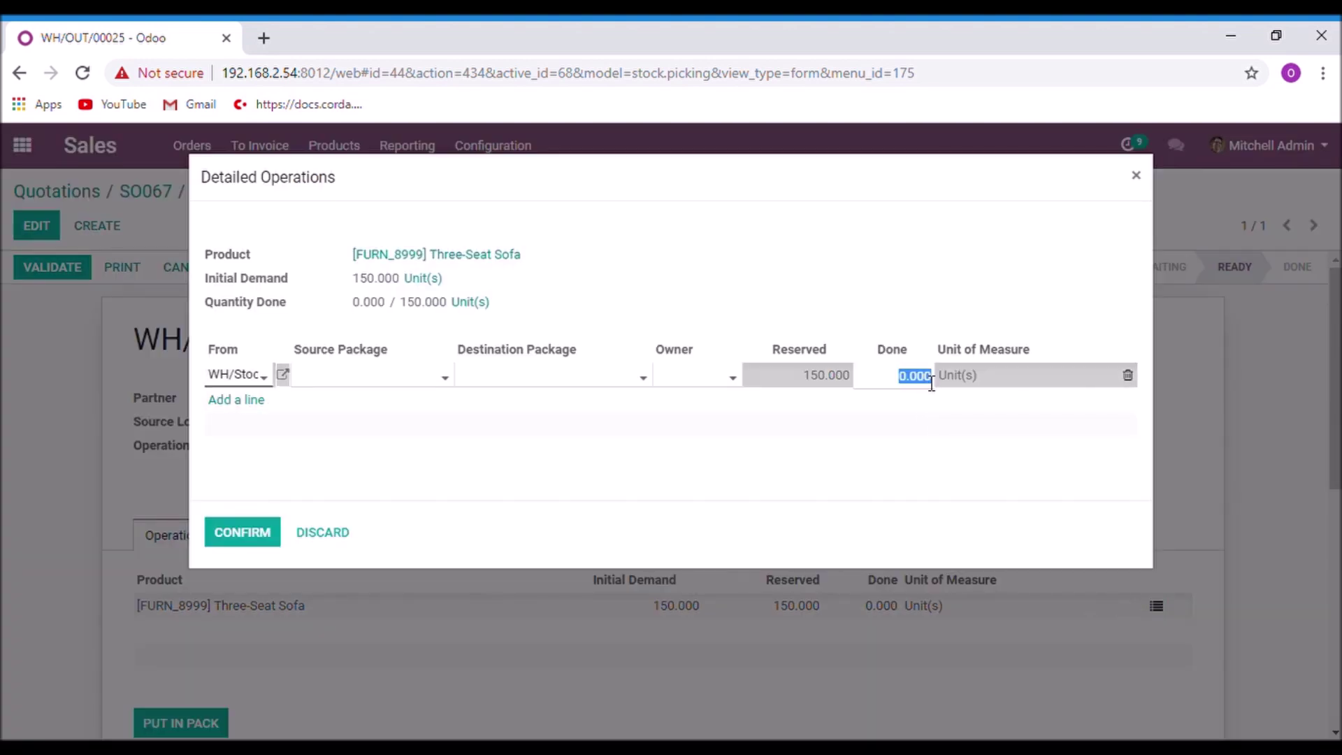
pyautogui.write('150')
pyautogui.click(232, 527)
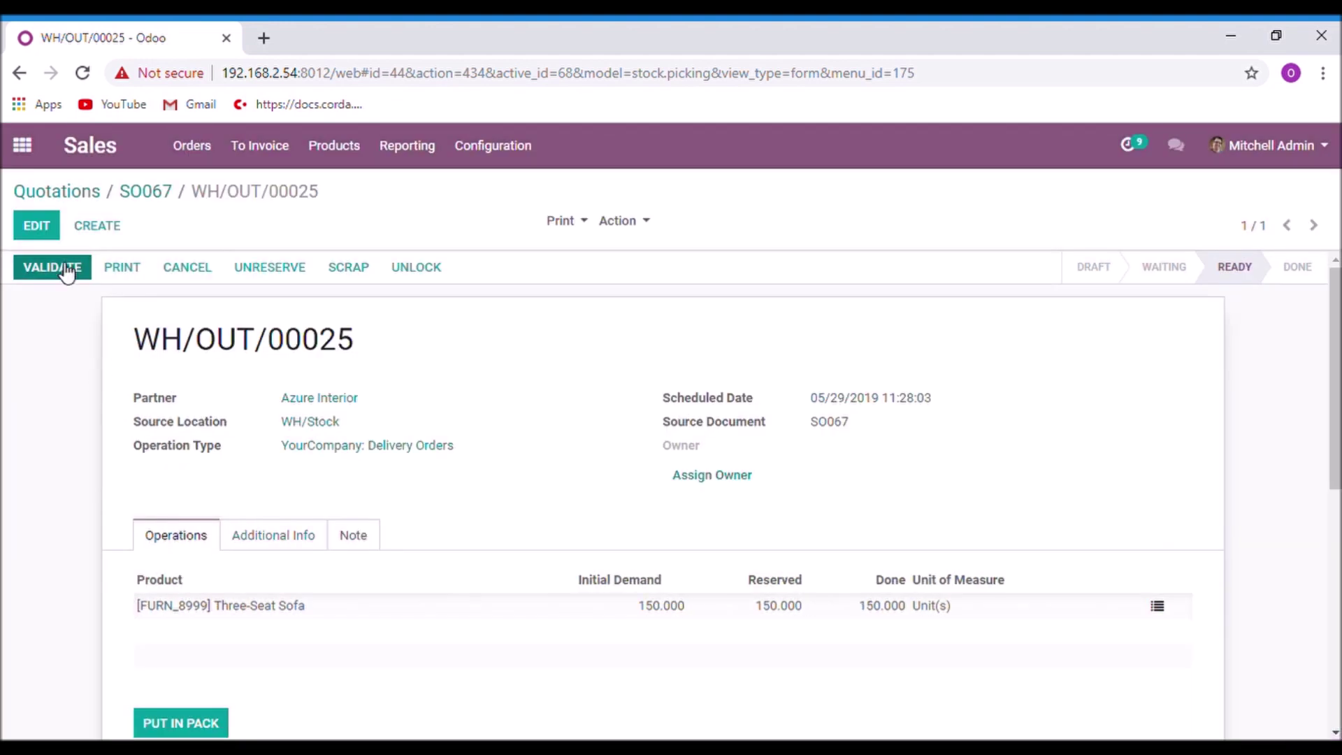
pyautogui.click(61, 269)
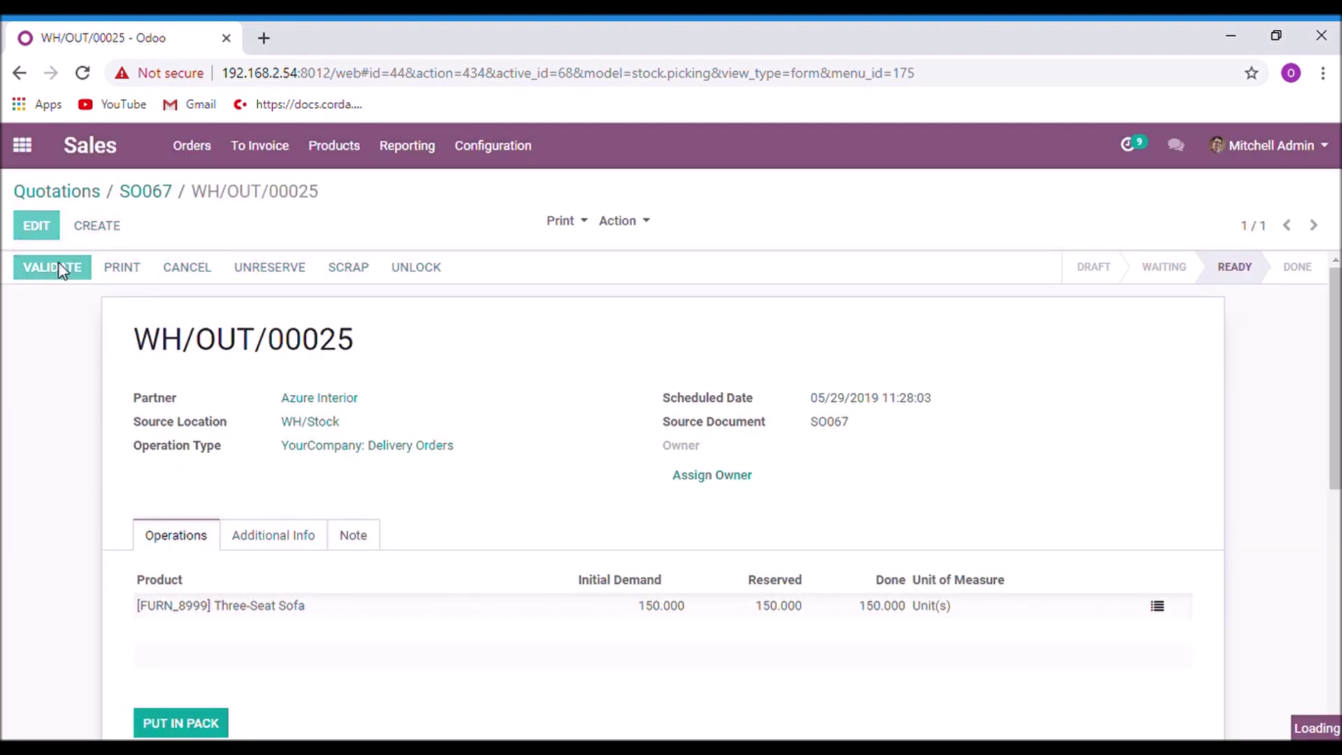